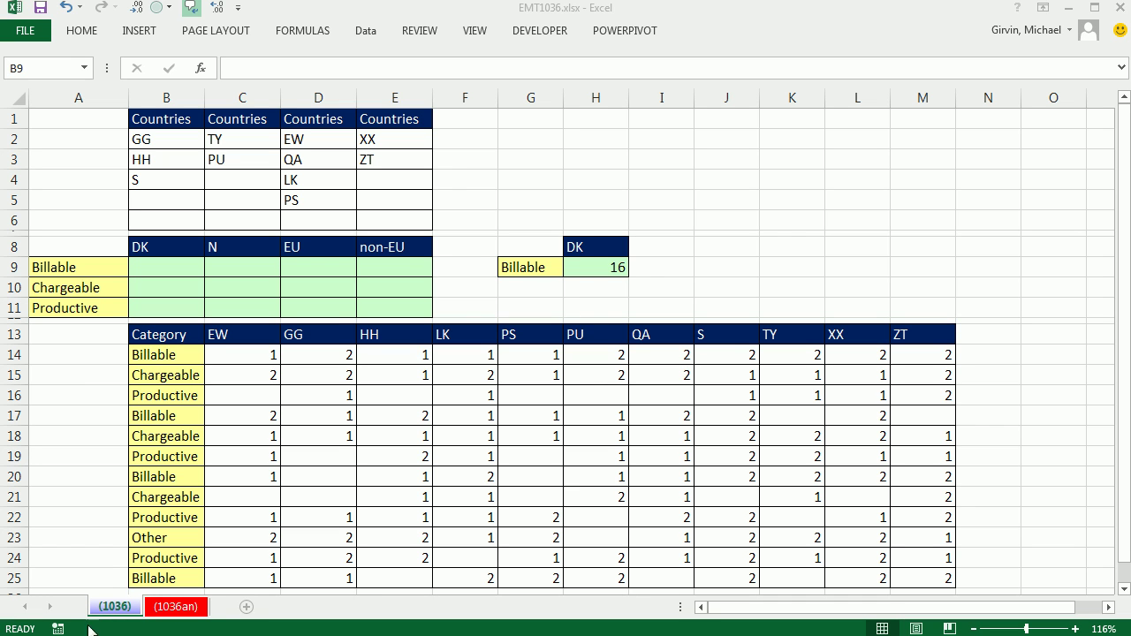
Step: Review the DK, N, EU and non-EU group headings and the DK country list GG, HH, S
{"action": "left_click", "coordinate": [526, 22]}
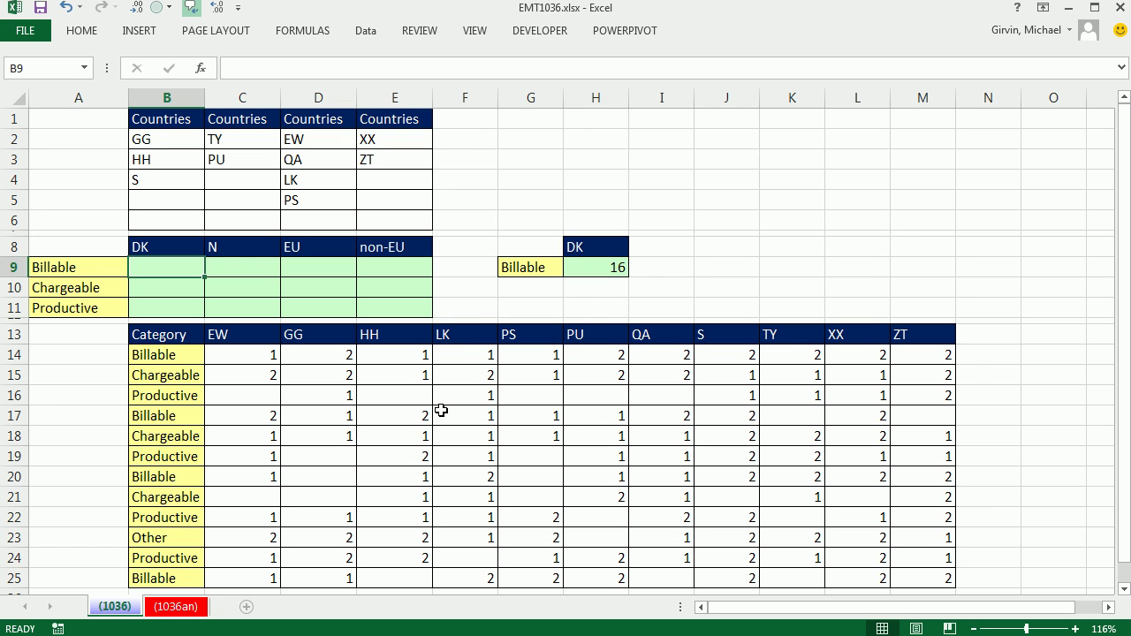
{"action": "left_click", "coordinate": [157, 252]}
{"action": "left_click", "coordinate": [250, 251]}
{"action": "left_click", "coordinate": [324, 250]}
{"action": "left_click", "coordinate": [396, 250]}
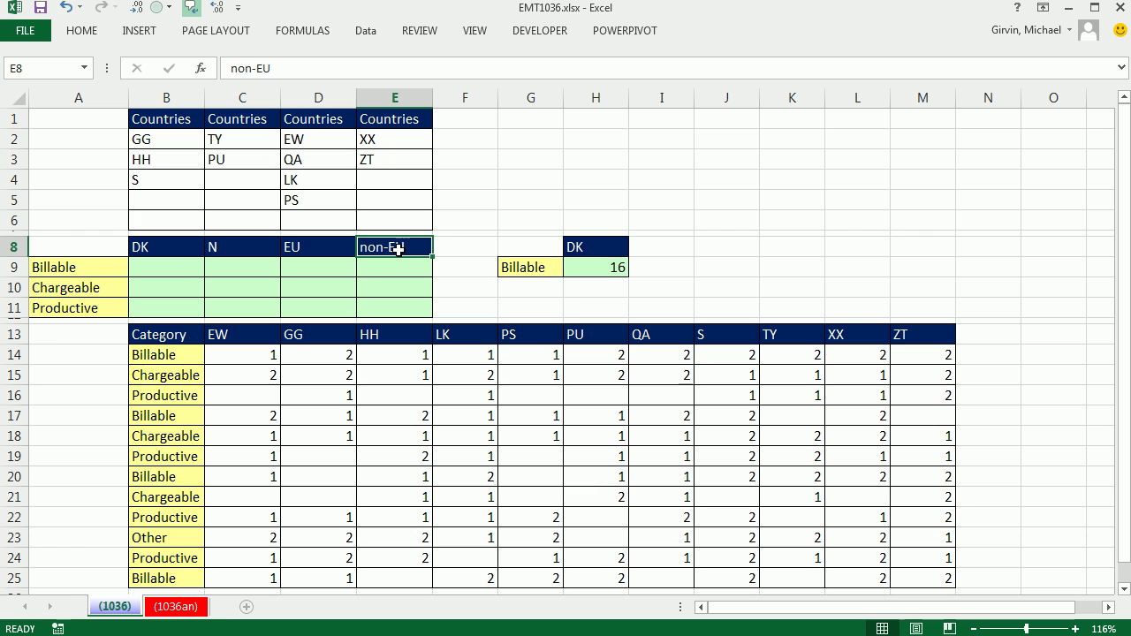
{"action": "left_click", "coordinate": [171, 247]}
{"action": "left_click", "coordinate": [165, 146]}
{"action": "left_click_drag", "start_coordinate": [165, 151], "coordinate": [165, 177]}
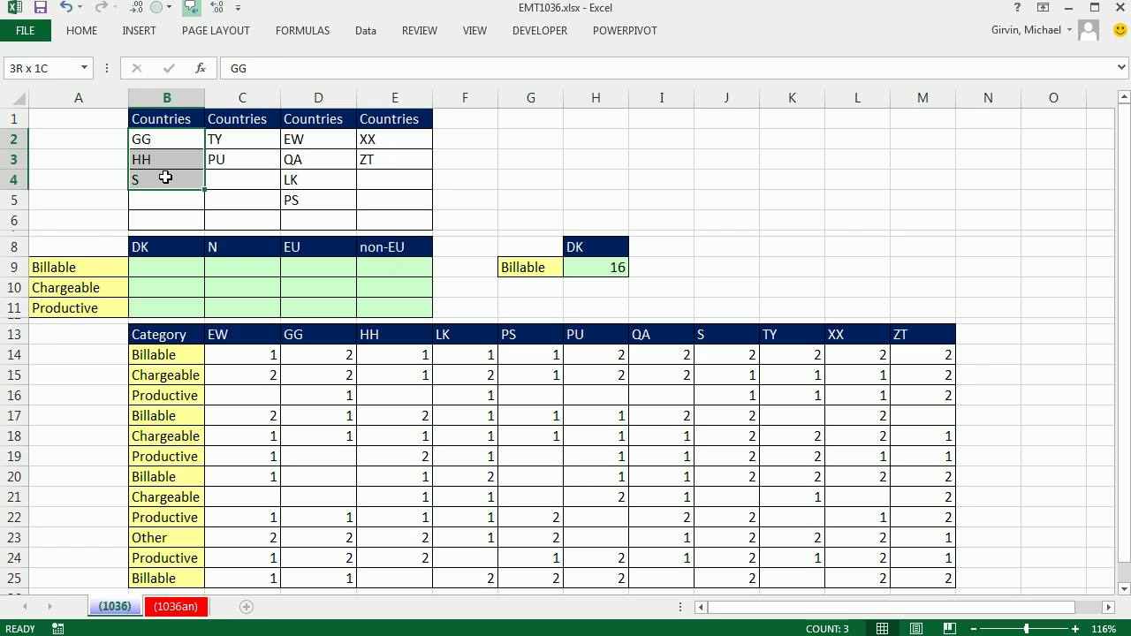
Step: Inspect the header row C13:M13, the GG and HH count columns, and H9's check total of 16
{"action": "left_click_drag", "start_coordinate": [246, 335], "coordinate": [919, 335]}
{"action": "left_click", "coordinate": [149, 270]}
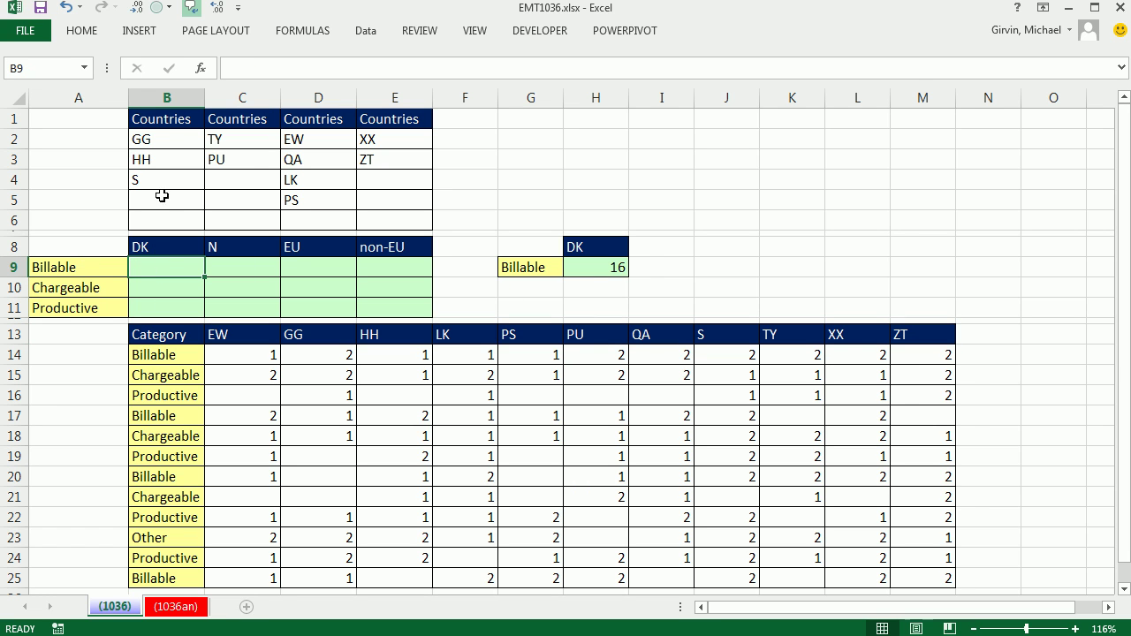
{"action": "left_click", "coordinate": [268, 336]}
{"action": "left_click_drag", "start_coordinate": [268, 336], "coordinate": [933, 336]}
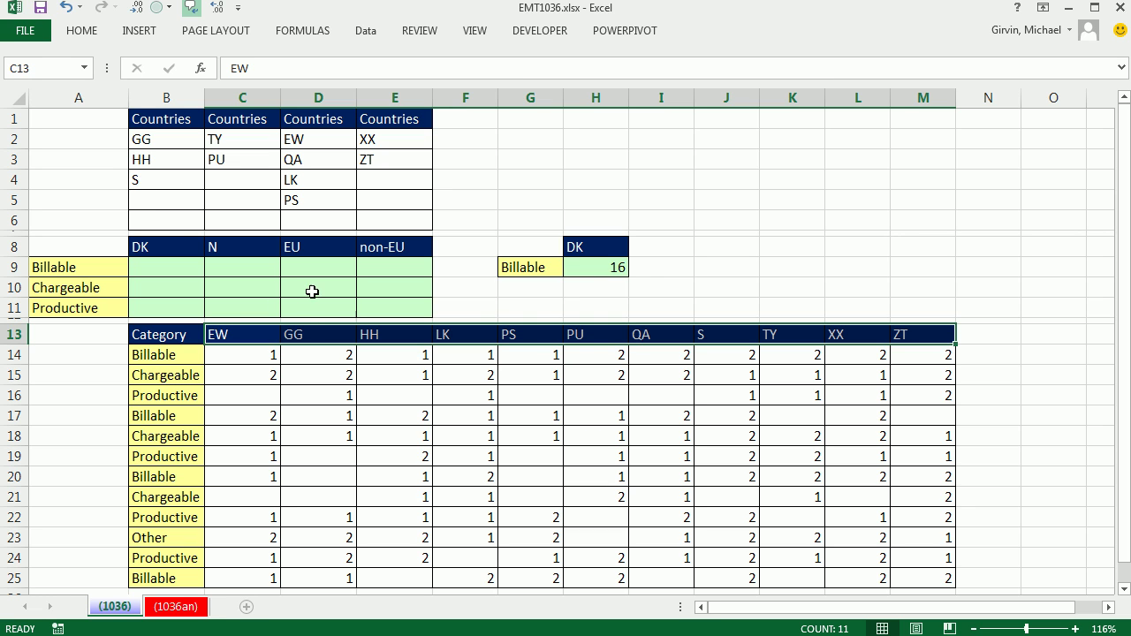
{"action": "left_click_drag", "start_coordinate": [305, 354], "coordinate": [336, 495]}
{"action": "left_click_drag", "start_coordinate": [394, 273], "coordinate": [411, 495]}
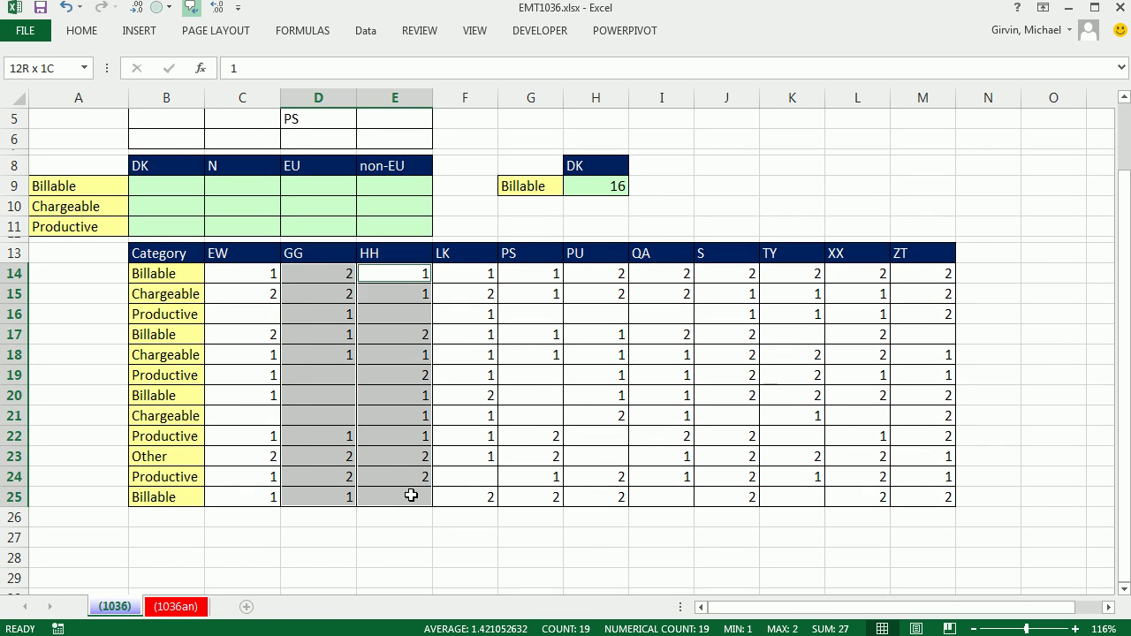
{"action": "scroll", "coordinate": [411, 495], "scroll_direction": "up", "scroll_amount": 2}
{"action": "left_click_drag", "start_coordinate": [715, 356], "coordinate": [732, 571]}
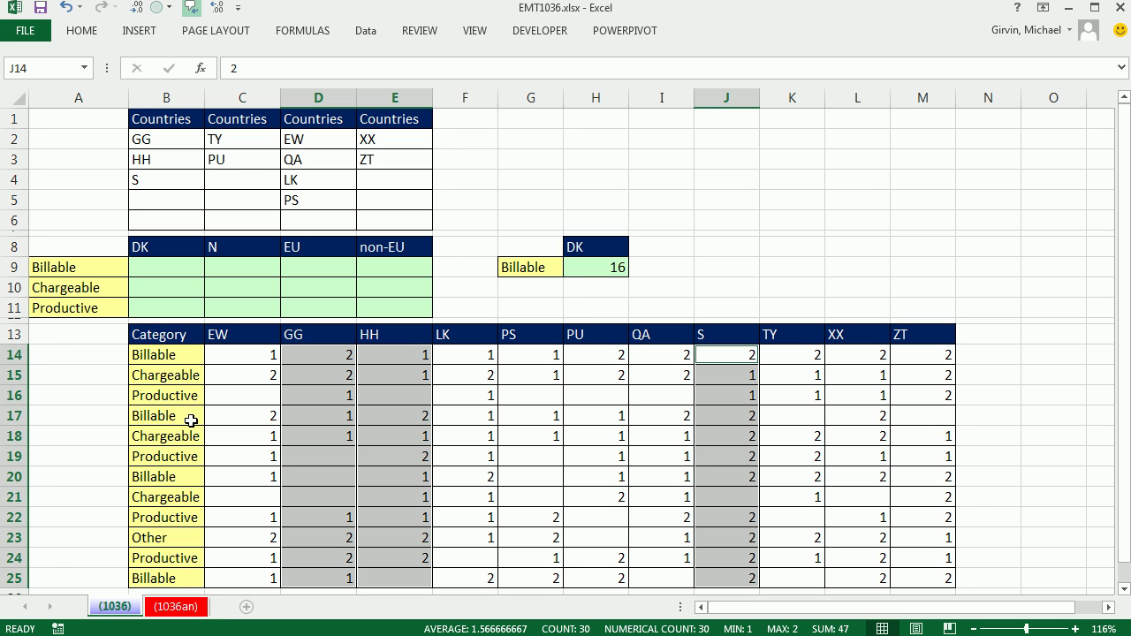
{"action": "double_click", "coordinate": [600, 267]}
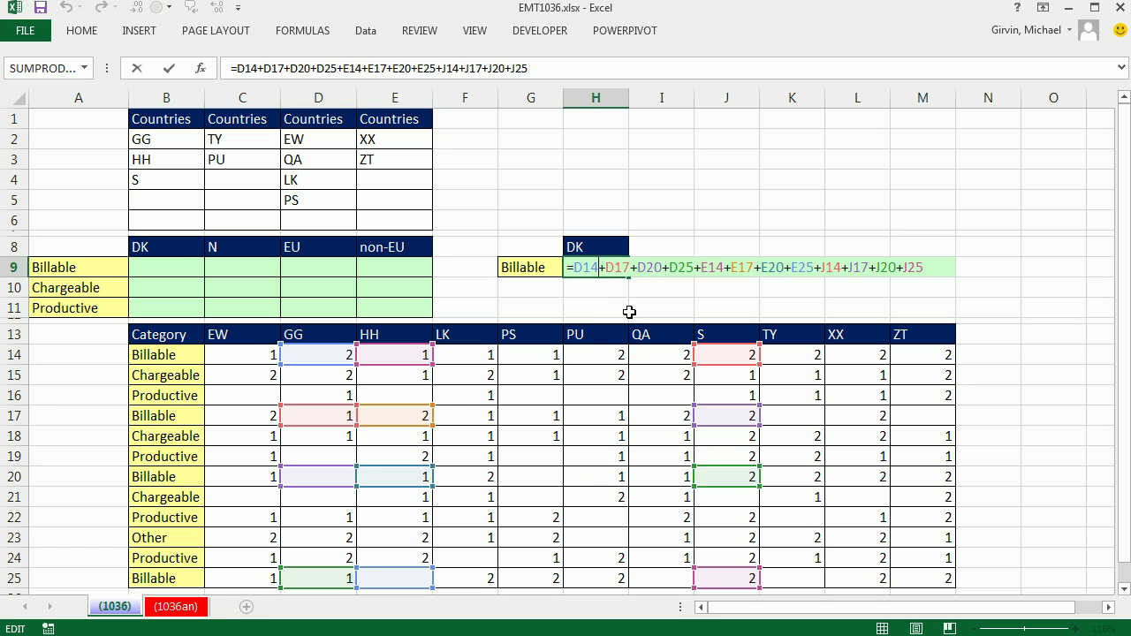
{"action": "key", "text": "ctrl+Return"}
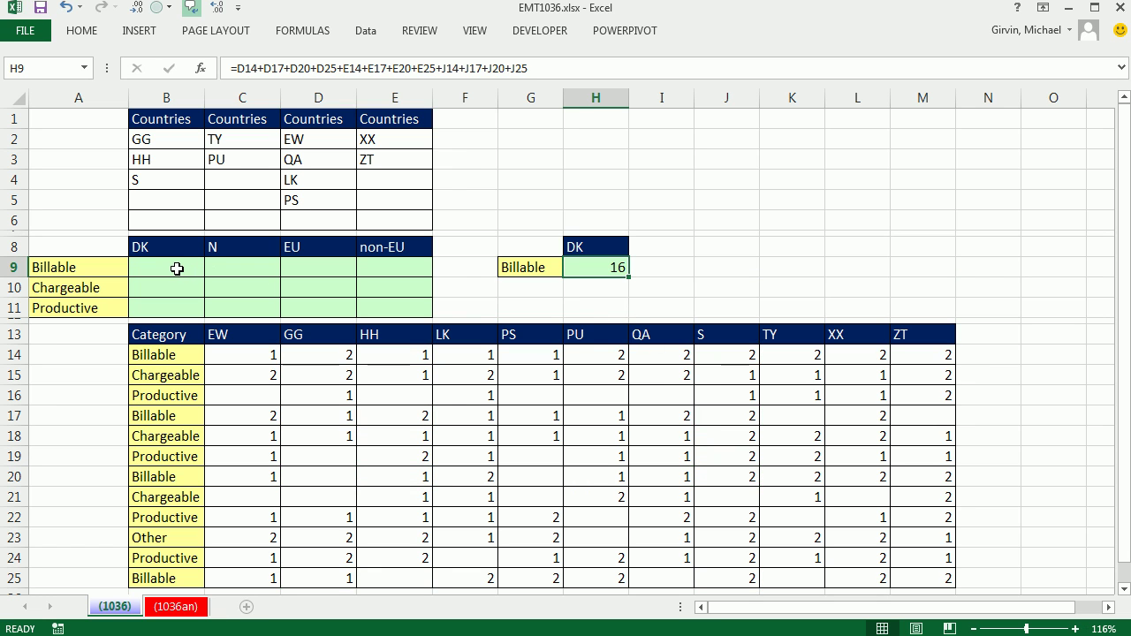
Step: Start B9's formula as =MATCH with the absolute header row $C$13:$M$13
{"action": "left_click", "coordinate": [177, 269]}
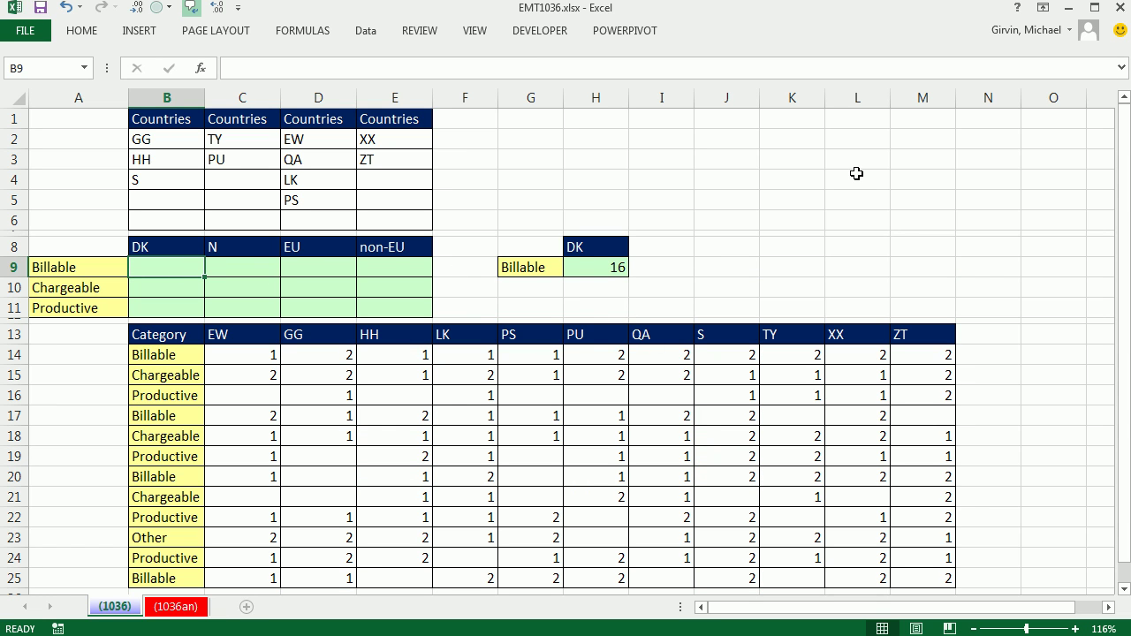
{"action": "type", "text": "=ma"}
{"action": "key", "text": "Tab"}
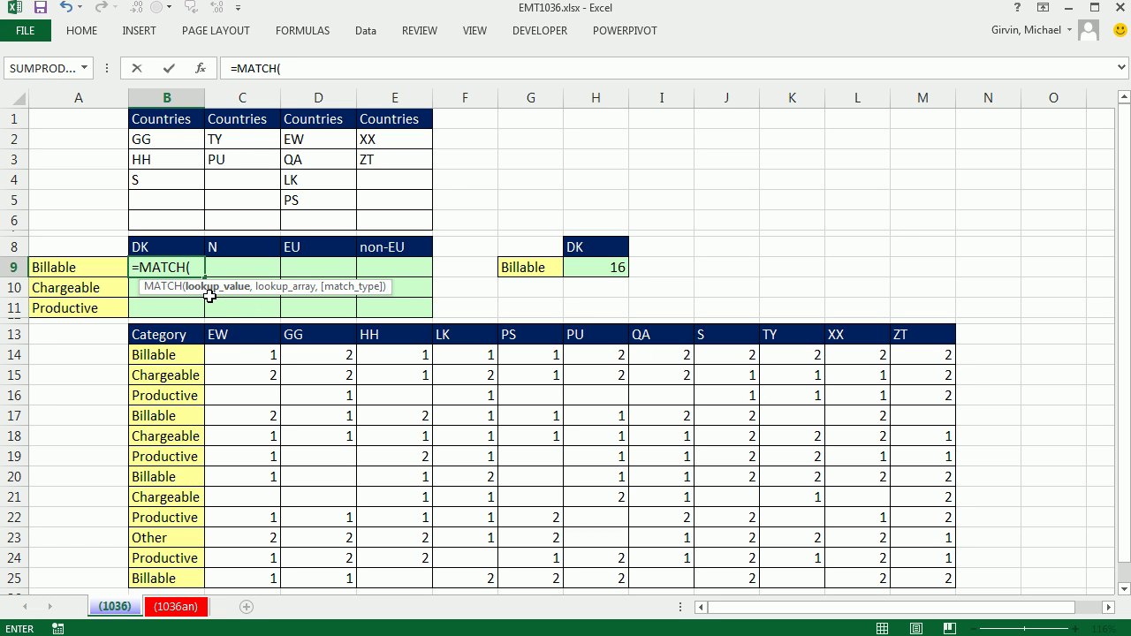
{"action": "left_click_drag", "start_coordinate": [233, 337], "coordinate": [909, 341]}
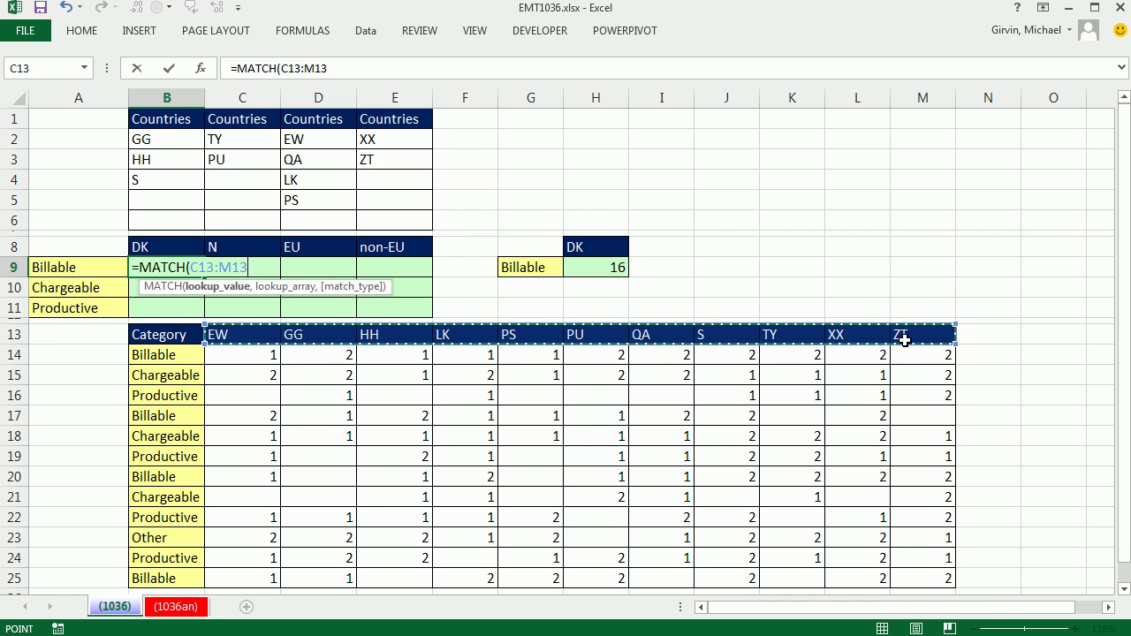
{"action": "key", "text": "F4"}
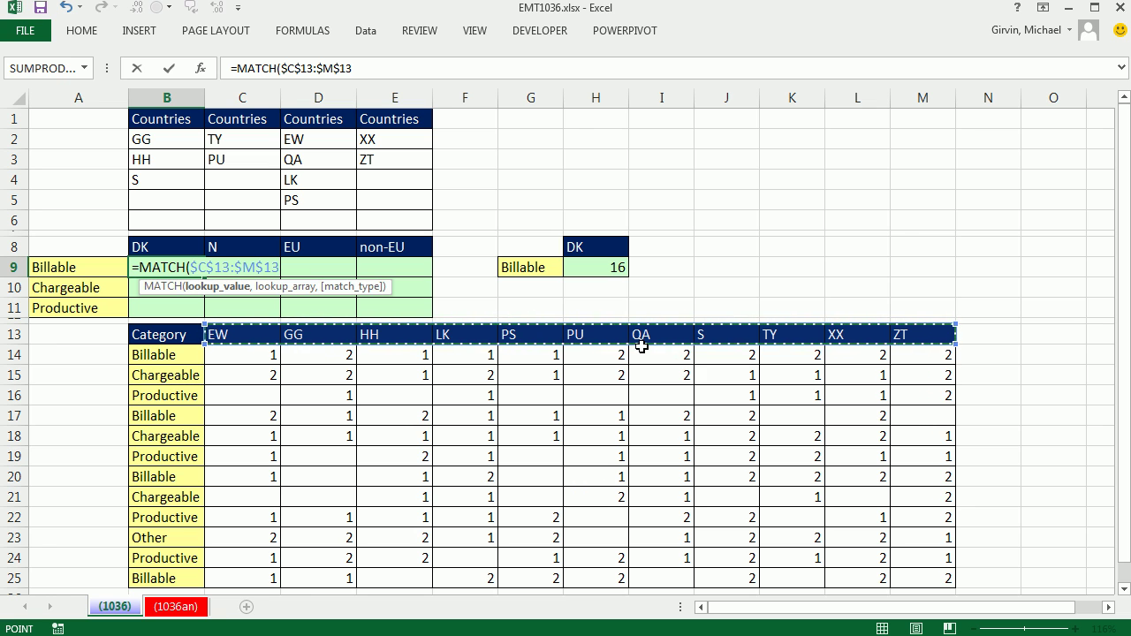
{"action": "type", "text": ","}
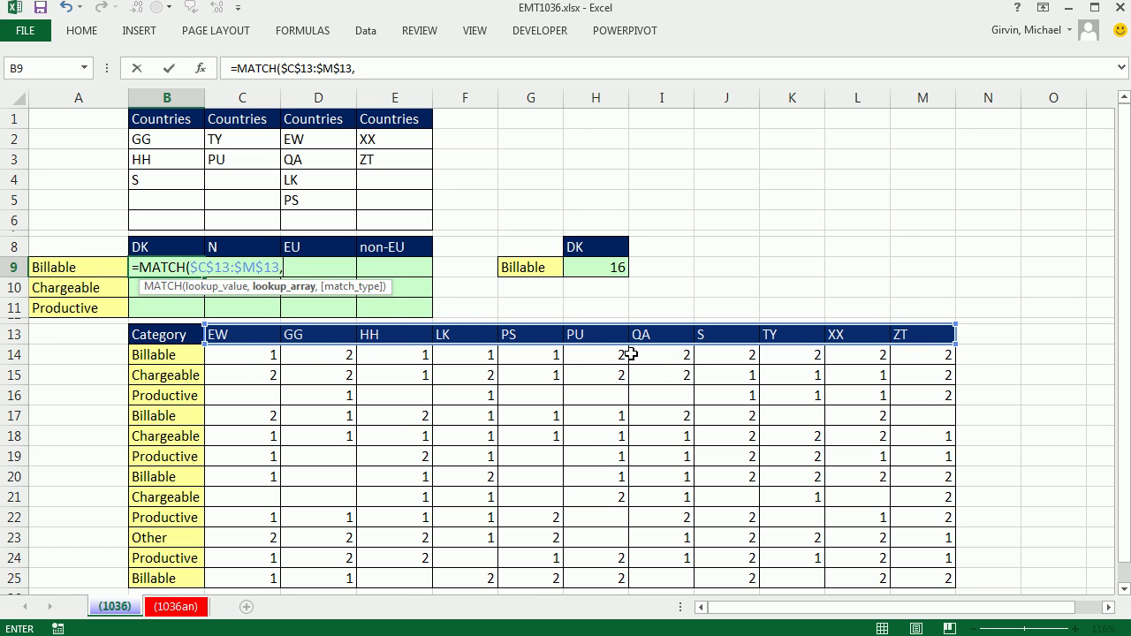
Step: Add lookup list B$2:B$6 with exact match 0, then evaluate the MATCH with F9
{"action": "left_click", "coordinate": [154, 146]}
{"action": "left_click_drag", "start_coordinate": [155, 146], "coordinate": [158, 201]}
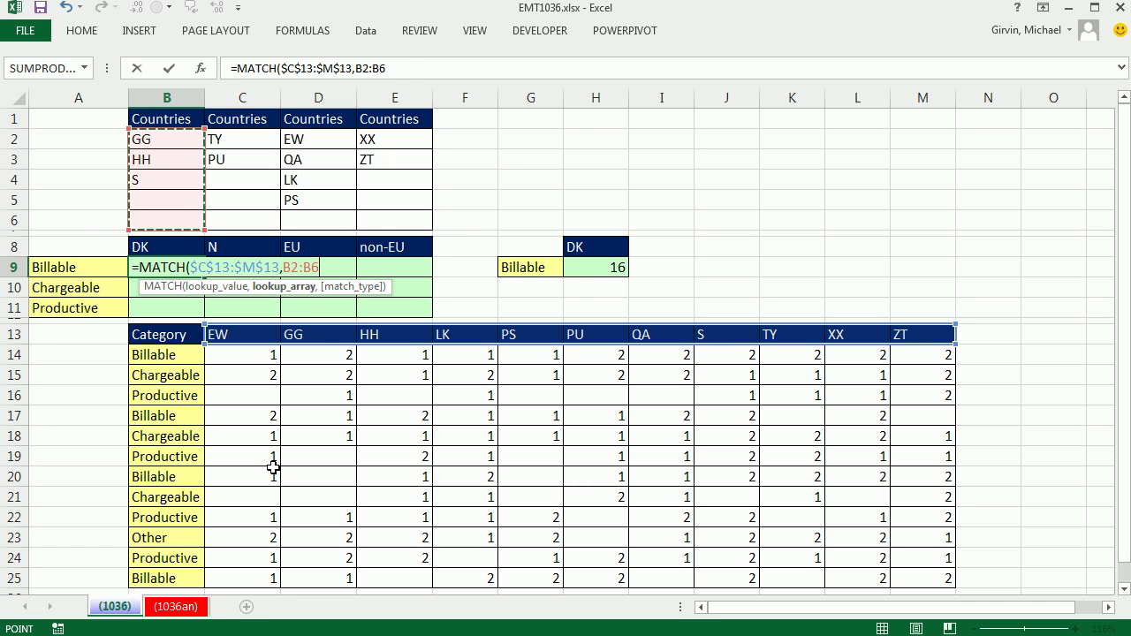
{"action": "key", "text": "F4"}
{"action": "key", "text": "F4"}
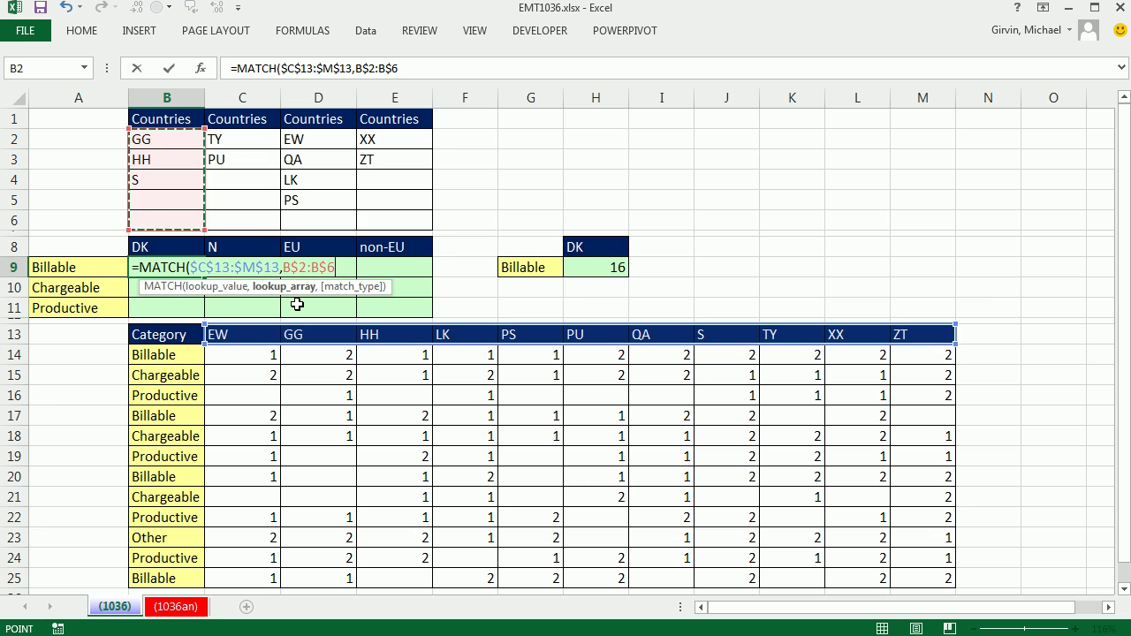
{"action": "type", "text": ","}
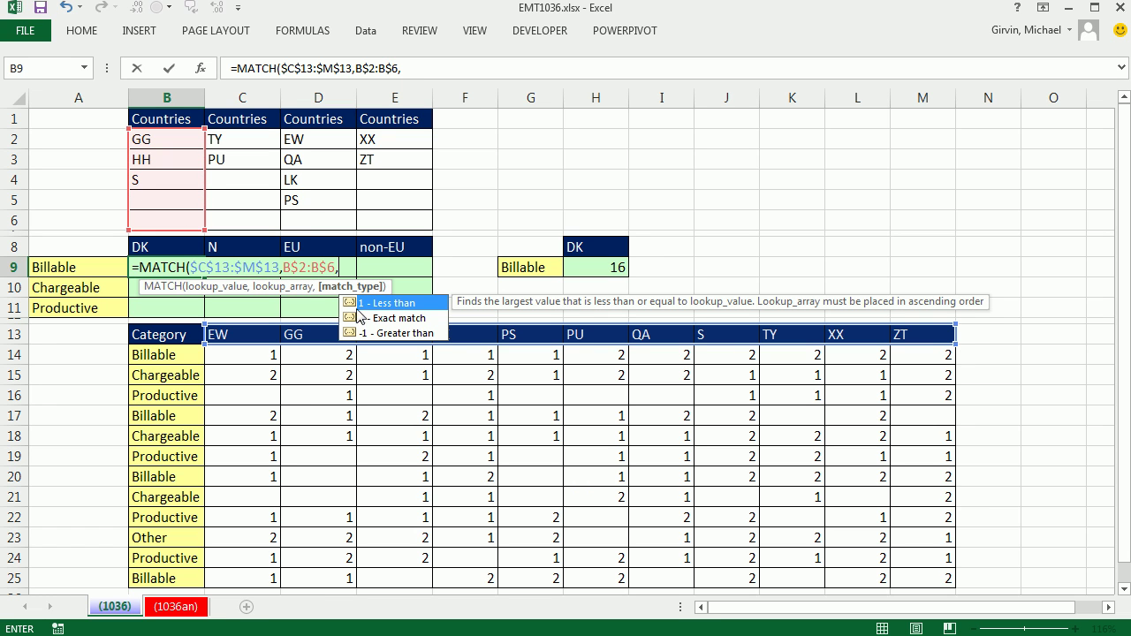
{"action": "type", "text": "0)"}
{"action": "left_click_drag", "start_coordinate": [357, 269], "coordinate": [16, 265]}
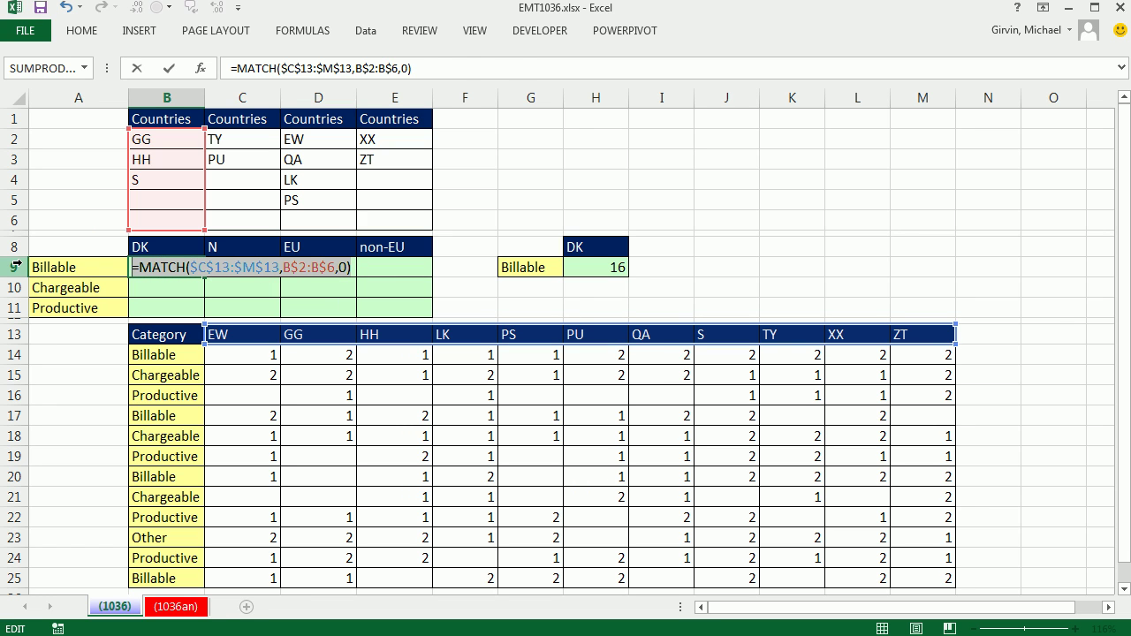
{"action": "key", "text": "F9"}
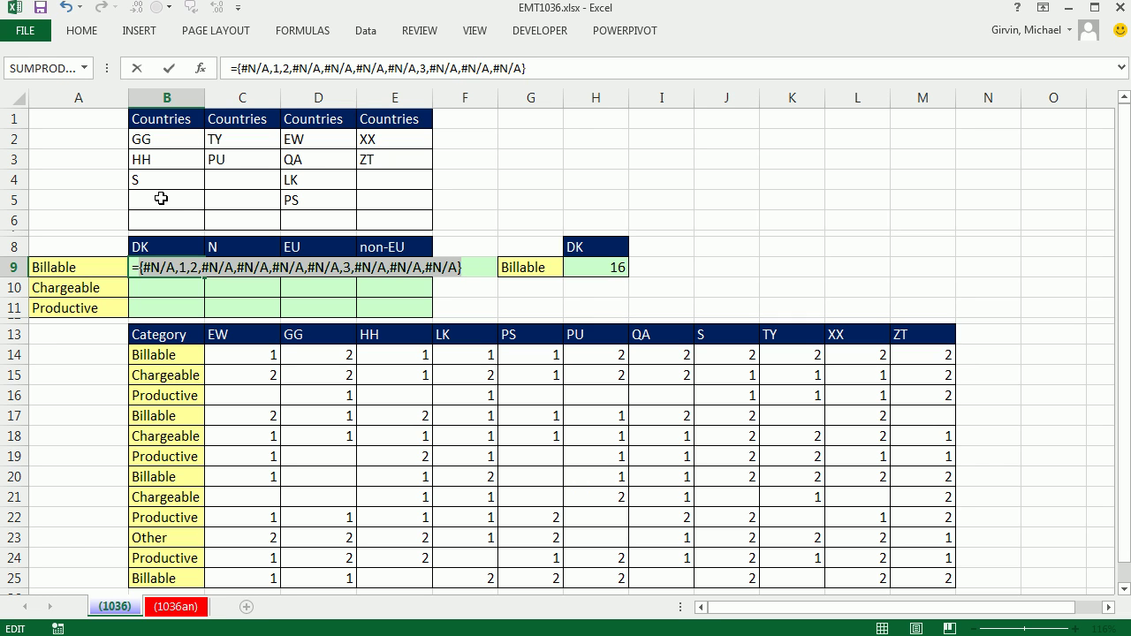
{"action": "key", "text": "ctrl+z"}
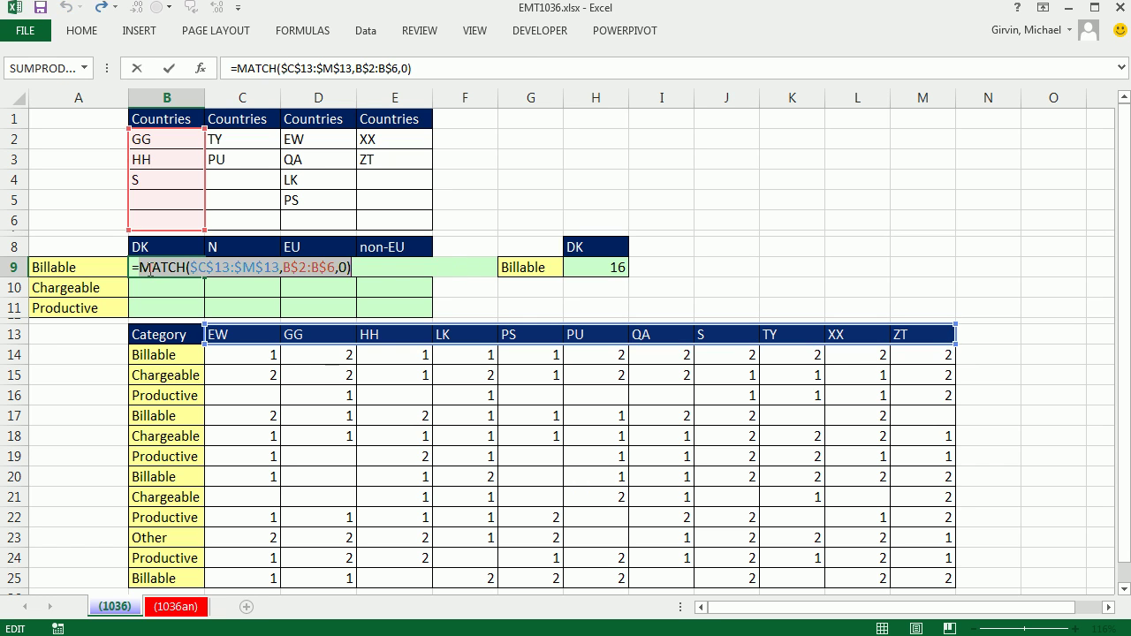
Step: Wrap the MATCH in ISNUMBER, preview its TRUE/FALSE array with F9, then undo the evaluation
{"action": "left_click", "coordinate": [140, 268]}
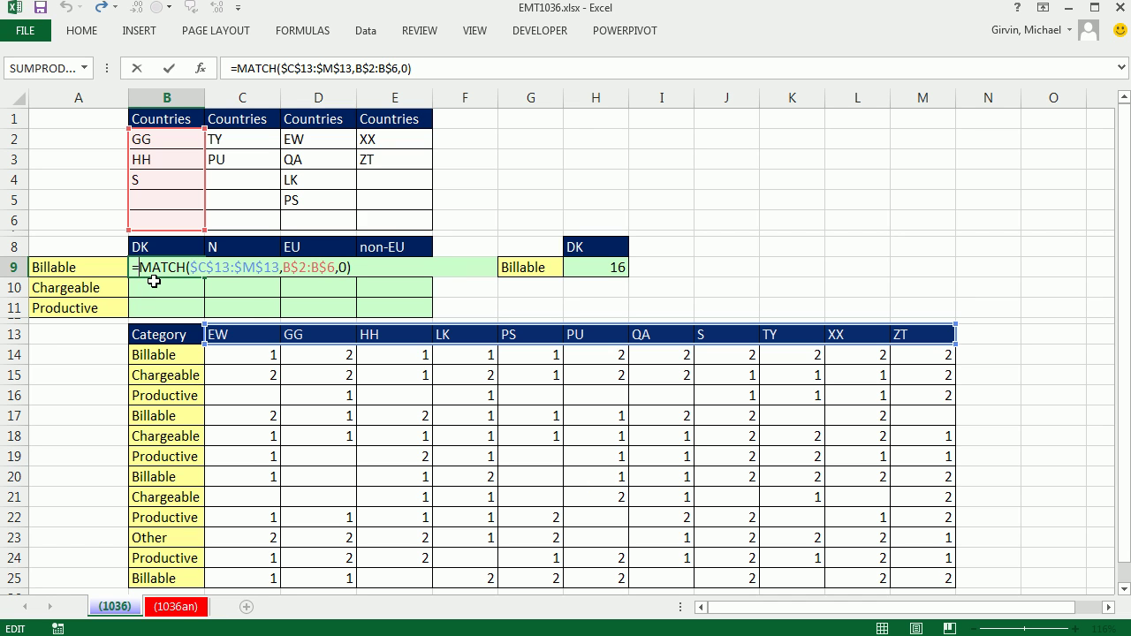
{"action": "type", "text": "isn"}
{"action": "key", "text": "Tab"}
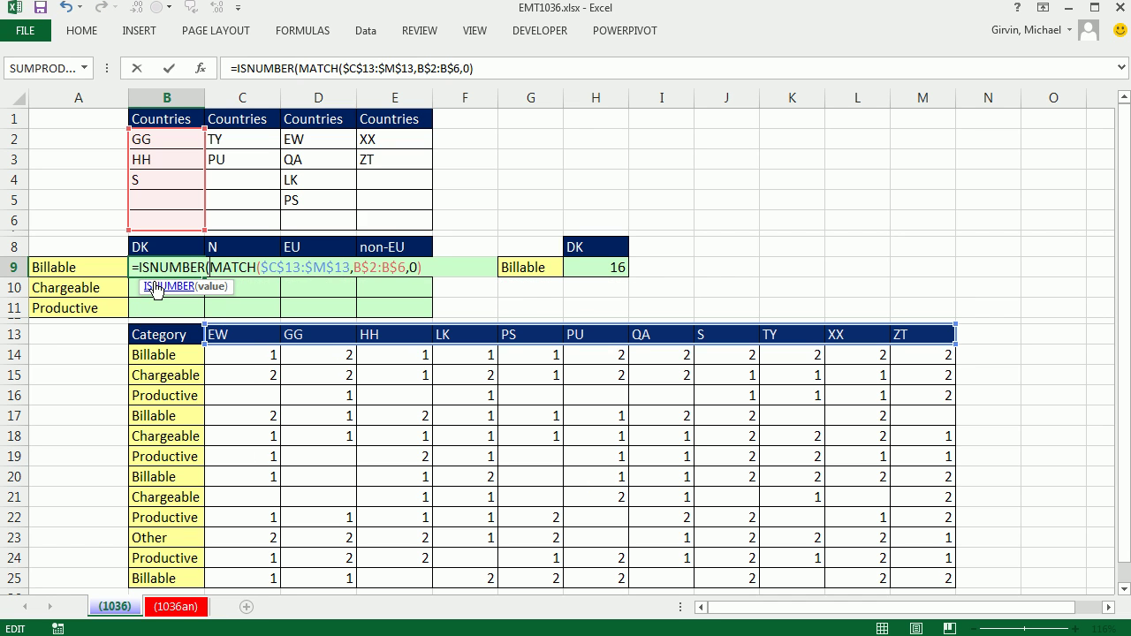
{"action": "left_click", "coordinate": [433, 266]}
{"action": "type", "text": ")"}
{"action": "left_click_drag", "start_coordinate": [433, 266], "coordinate": [130, 248]}
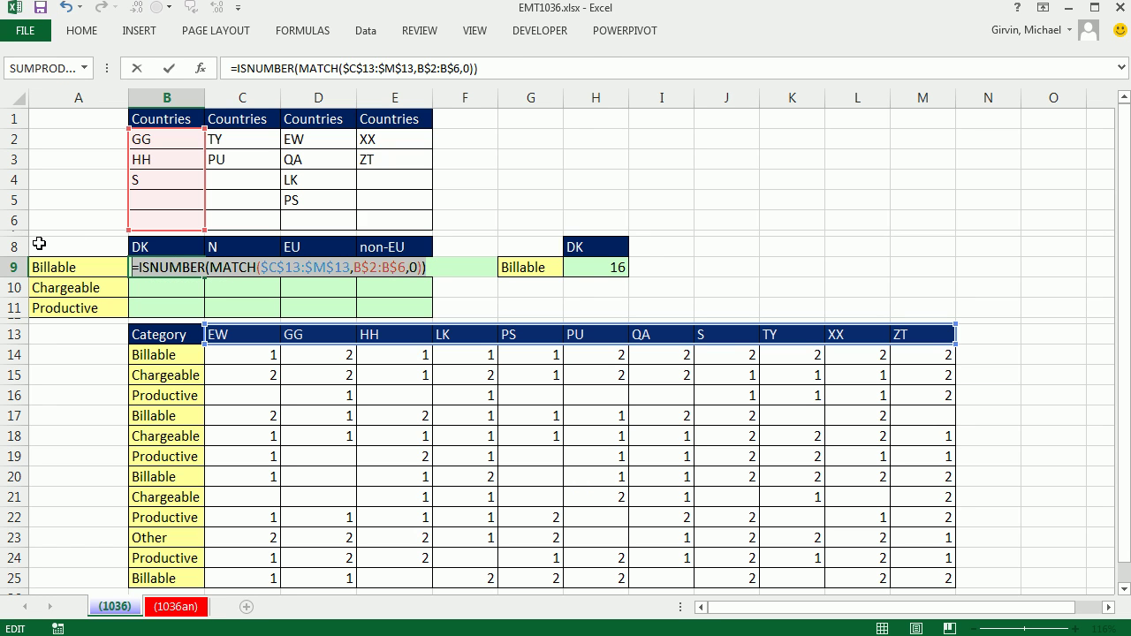
{"action": "key", "text": "F9"}
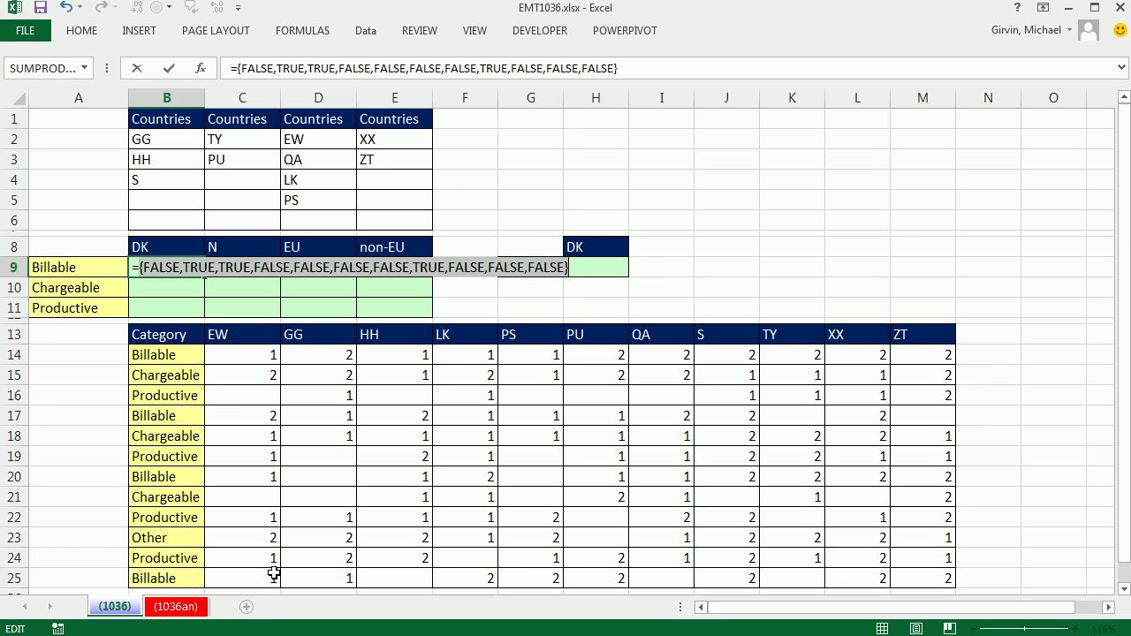
{"action": "key", "text": "ctrl+z"}
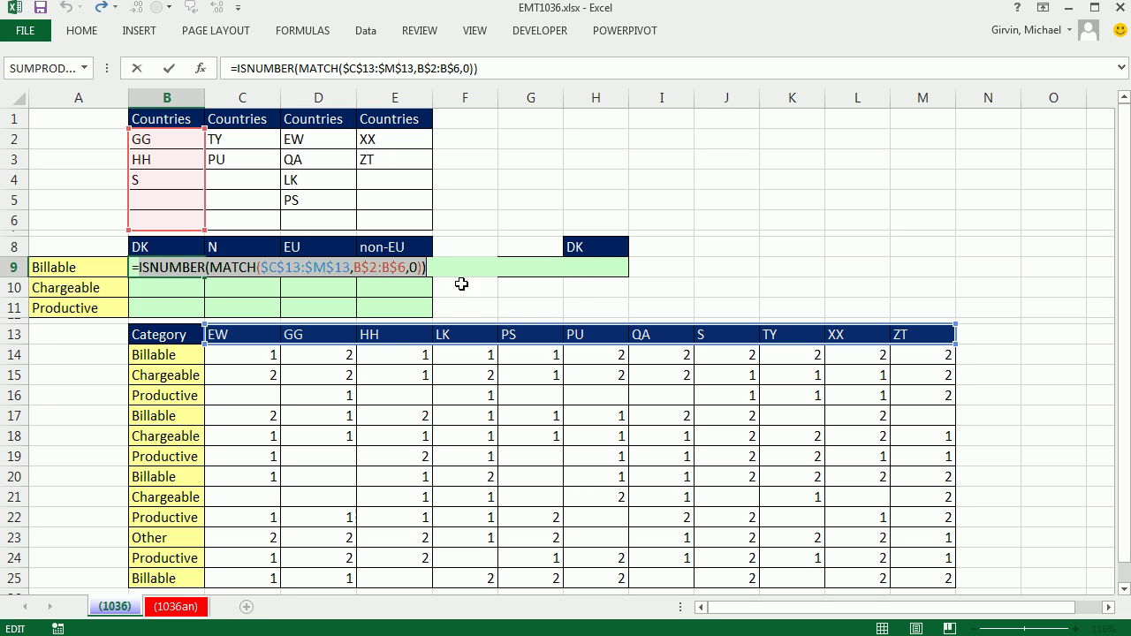
Step: Append *($B$14:$B$25=$A9) to B9's formula and preview the resulting 0/1 array
{"action": "type", "text": "*"}
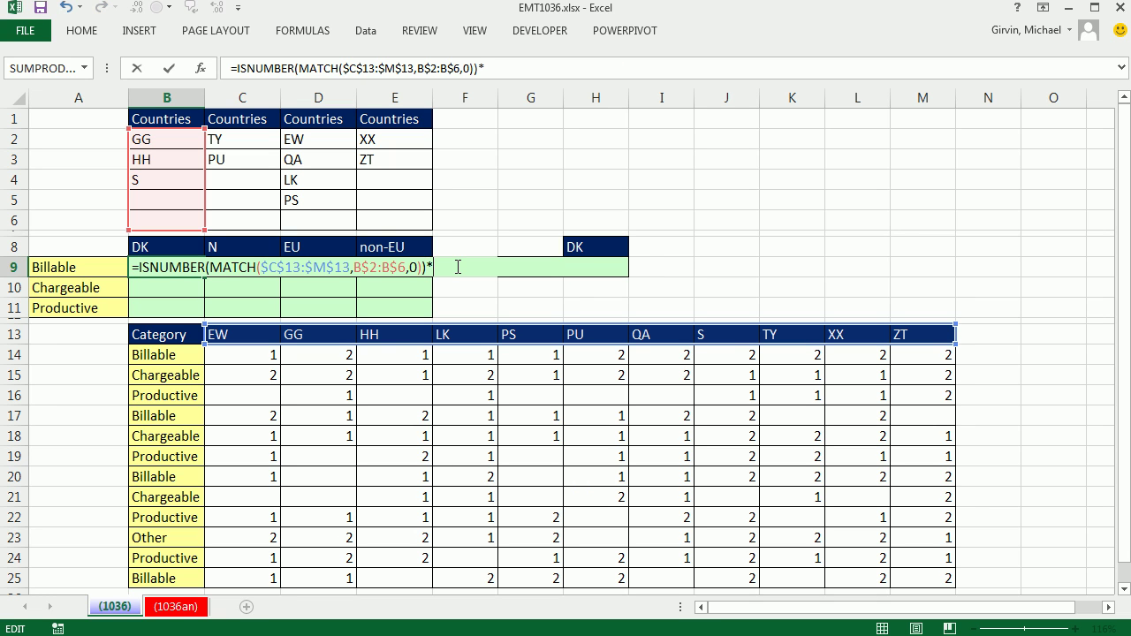
{"action": "type", "text": "("}
{"action": "left_click_drag", "start_coordinate": [162, 355], "coordinate": [159, 576]}
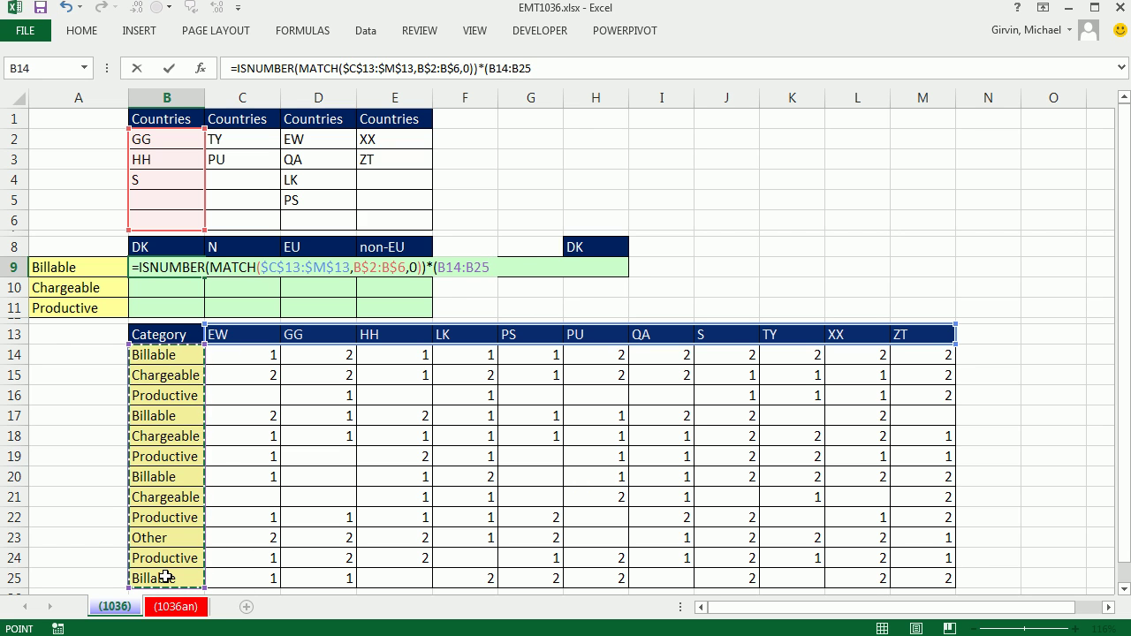
{"action": "key", "text": "F4"}
{"action": "type", "text": "="}
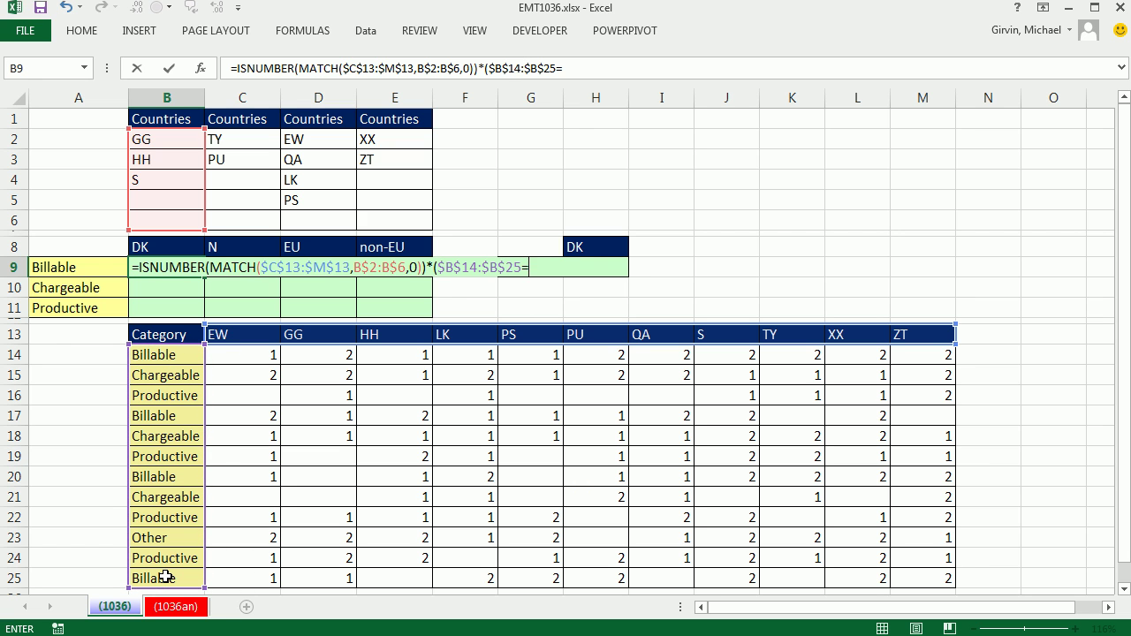
{"action": "left_click", "coordinate": [98, 266]}
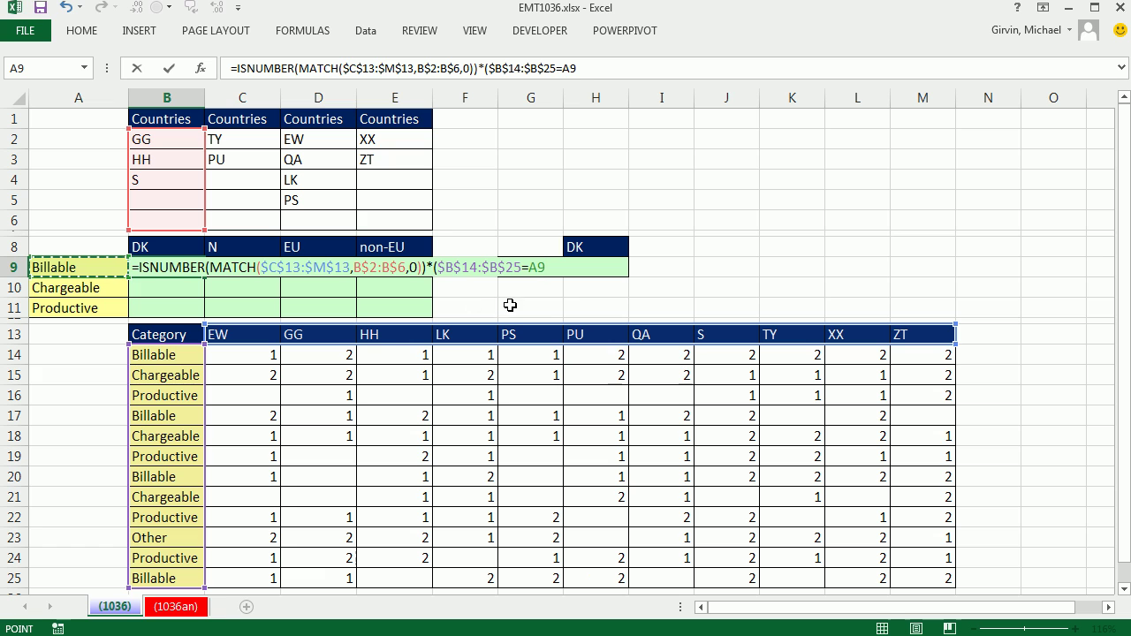
{"action": "key", "text": "F4"}
{"action": "key", "text": "F4"}
{"action": "key", "text": "F4"}
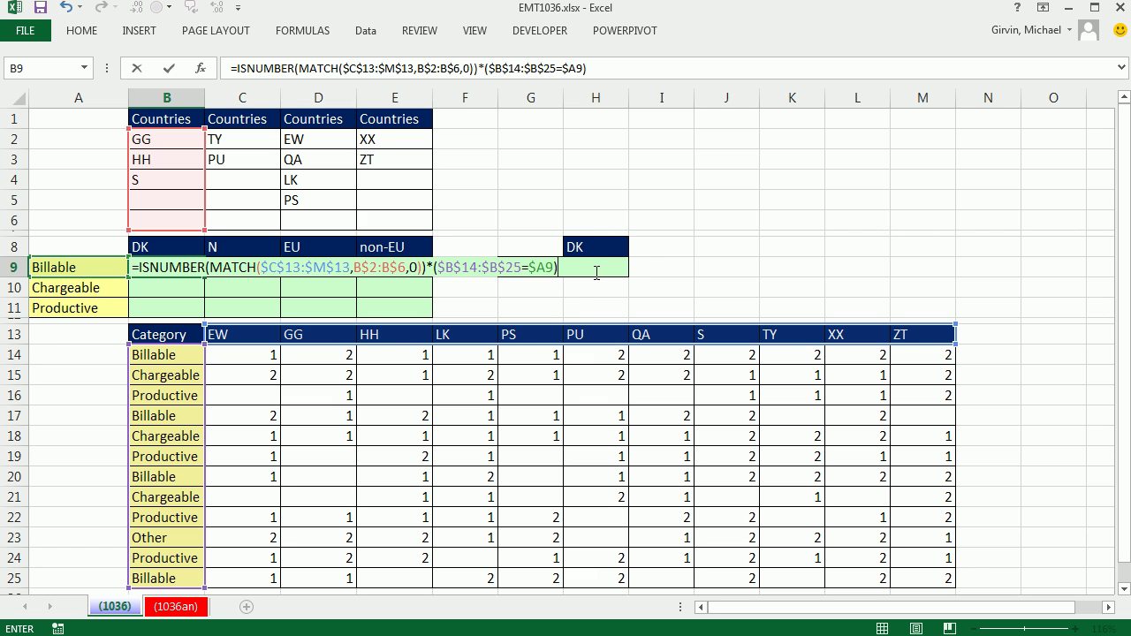
{"action": "left_click_drag", "start_coordinate": [597, 272], "coordinate": [119, 268]}
{"action": "key", "text": "F9"}
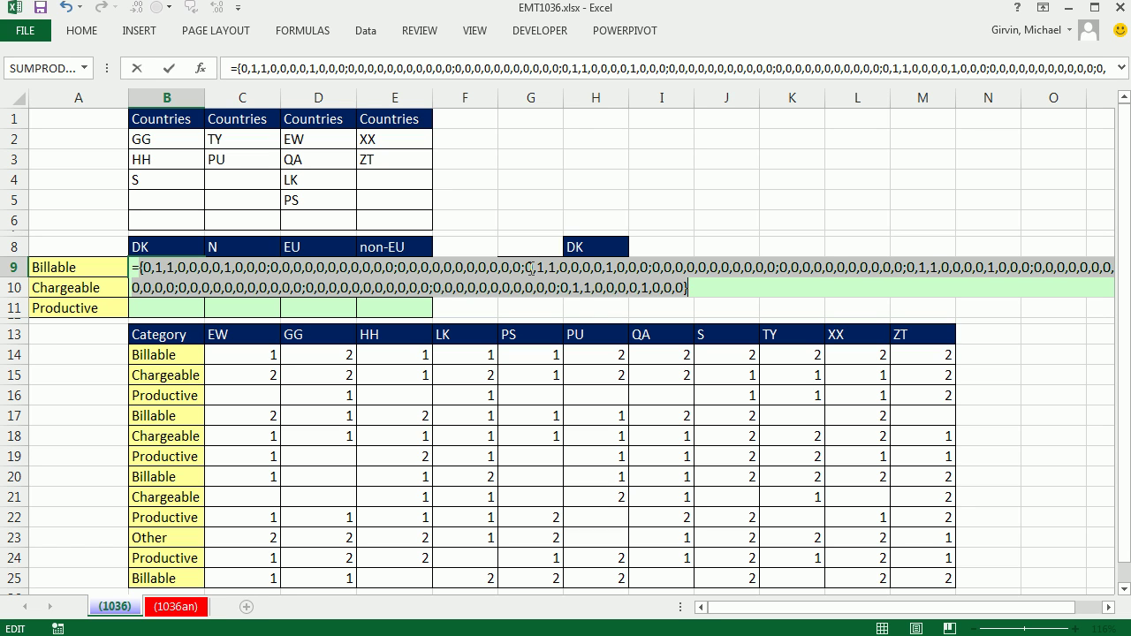
{"action": "key", "text": "ctrl+z"}
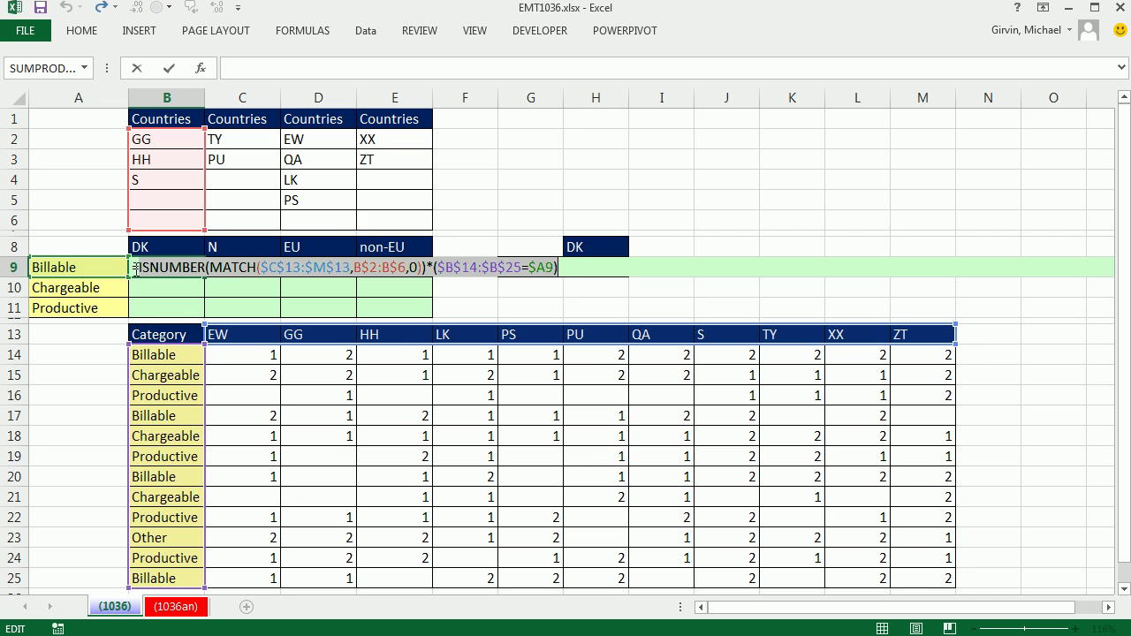
Step: Wrap B9's expression in SUMPRODUCT, previewing the first argument's 0/1 array before restoring it
{"action": "left_click", "coordinate": [139, 267]}
{"action": "type", "text": "sump"}
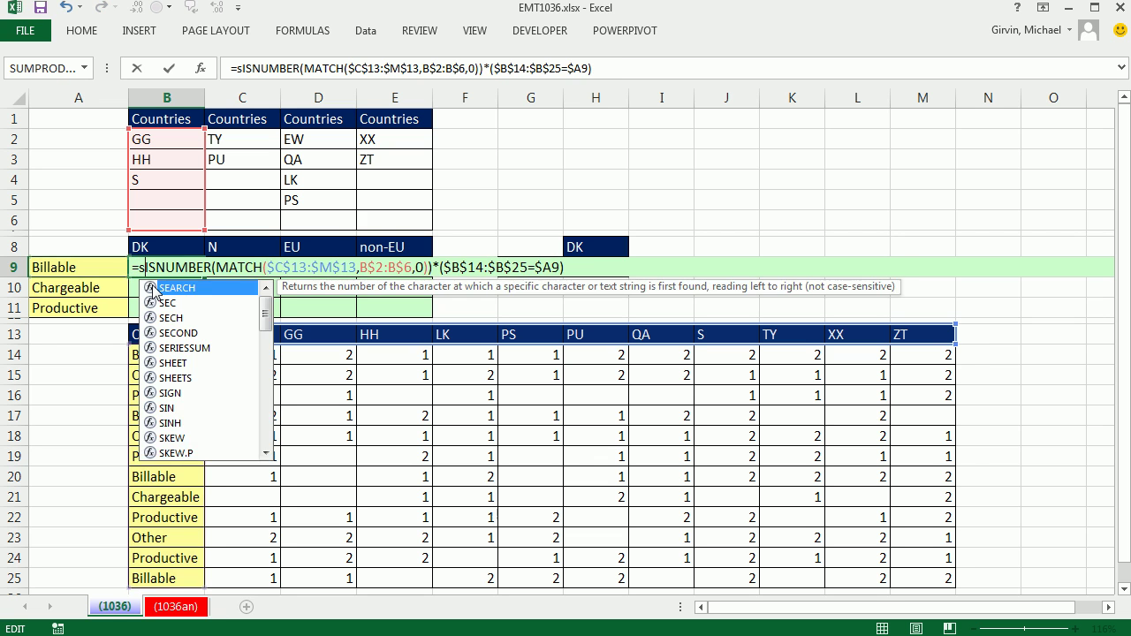
{"action": "key", "text": "Tab"}
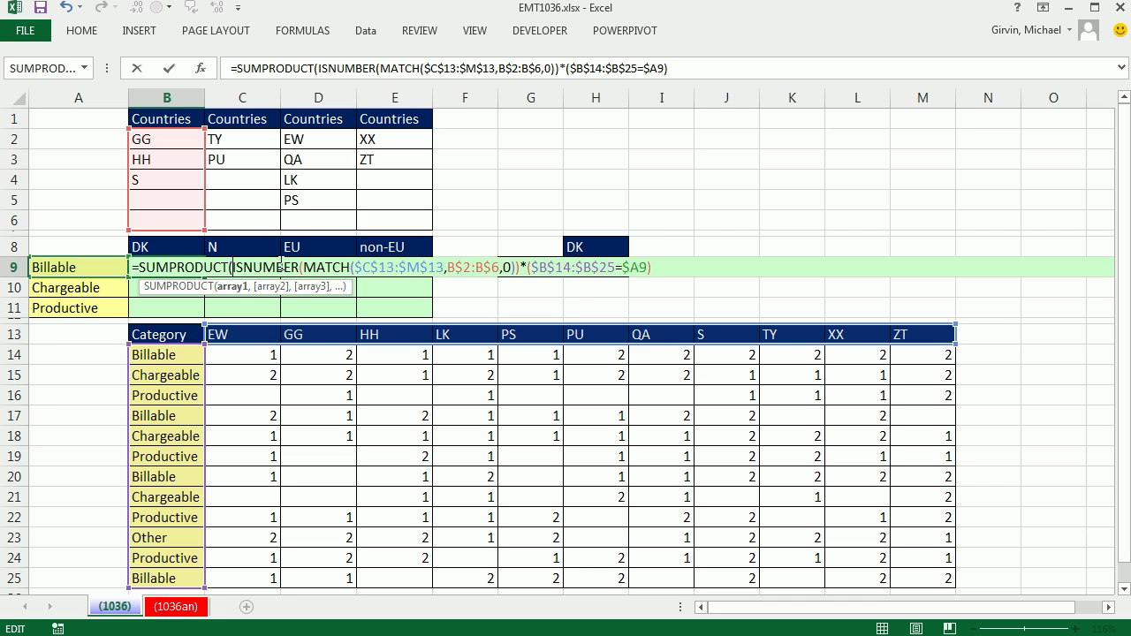
{"action": "left_click", "coordinate": [235, 288]}
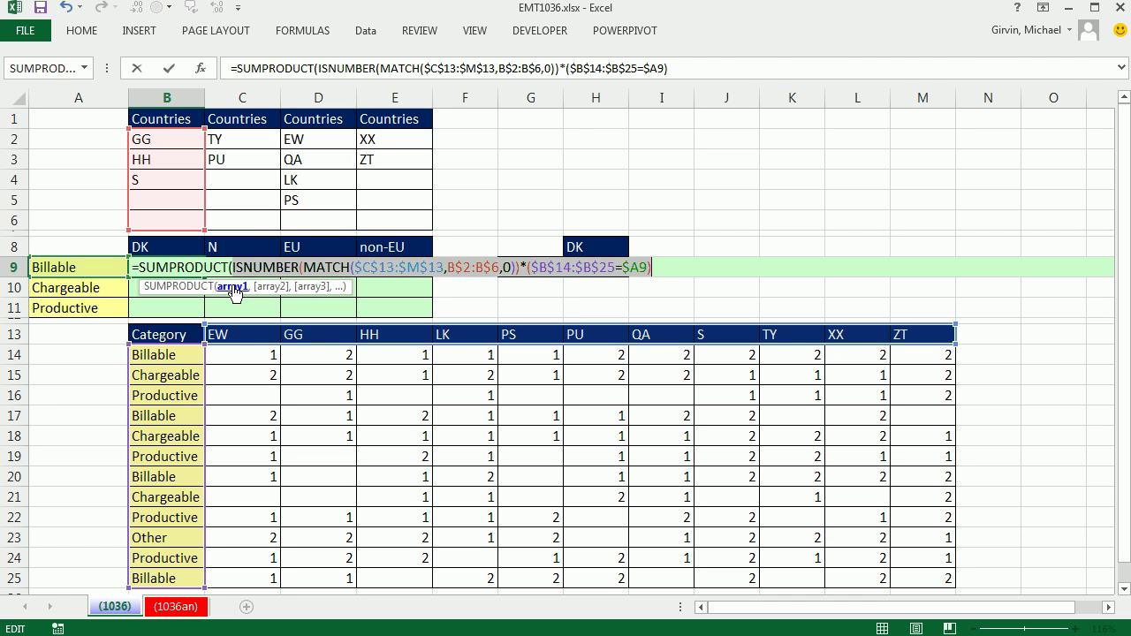
{"action": "key", "text": "F9"}
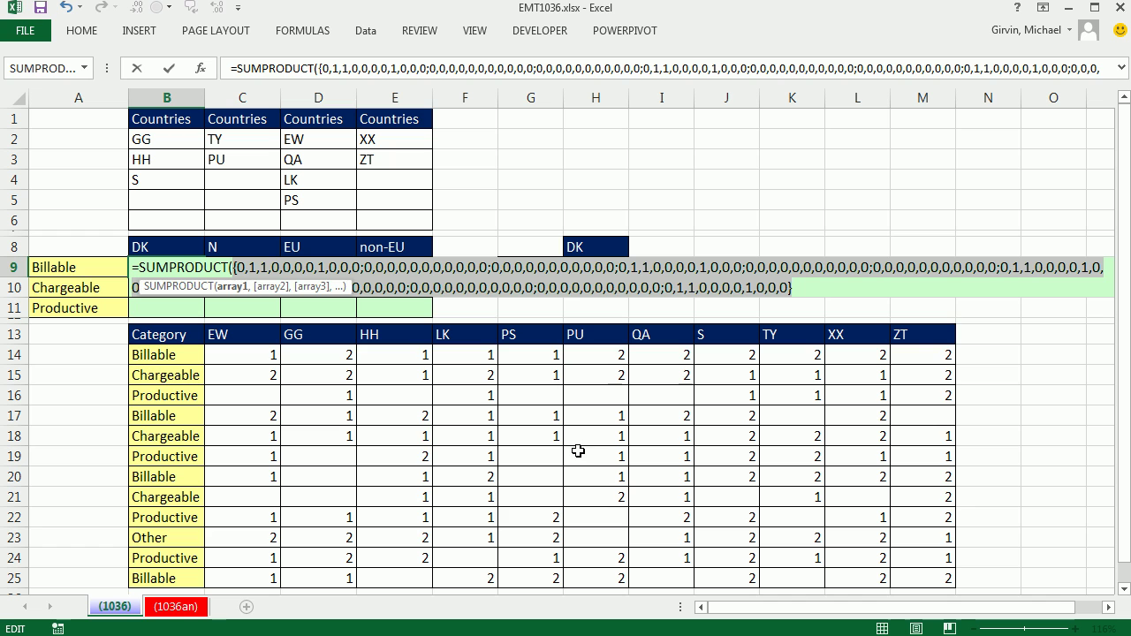
{"action": "key", "text": "ctrl+z"}
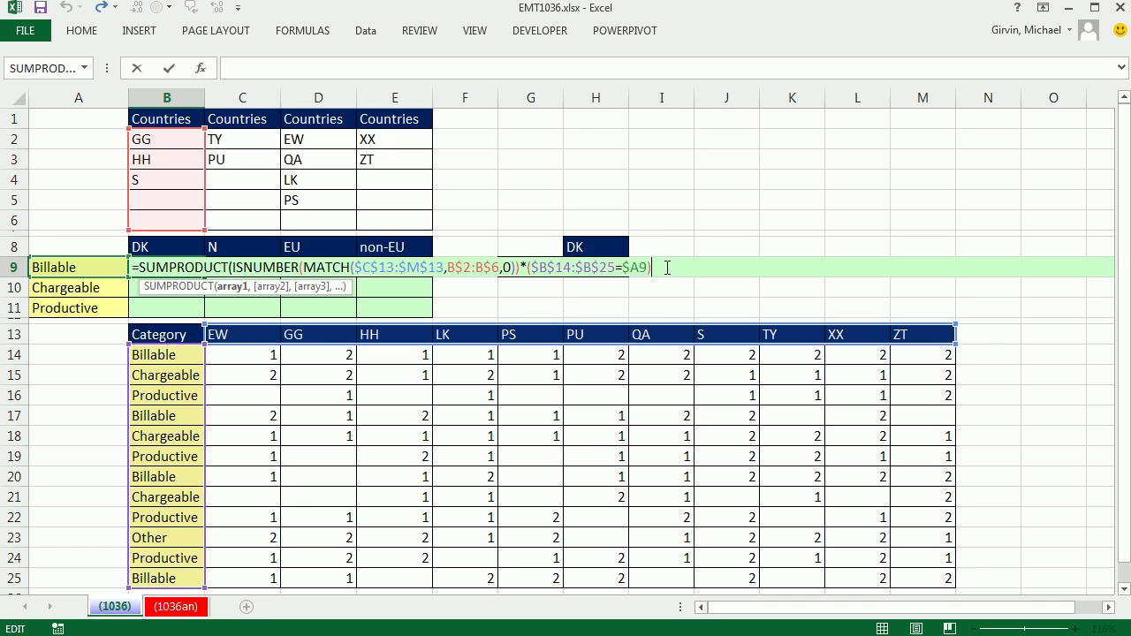
Step: Add $C$14:$M$25 as SUMPRODUCT's second array and commit, giving 16 in B9
{"action": "type", "text": ","}
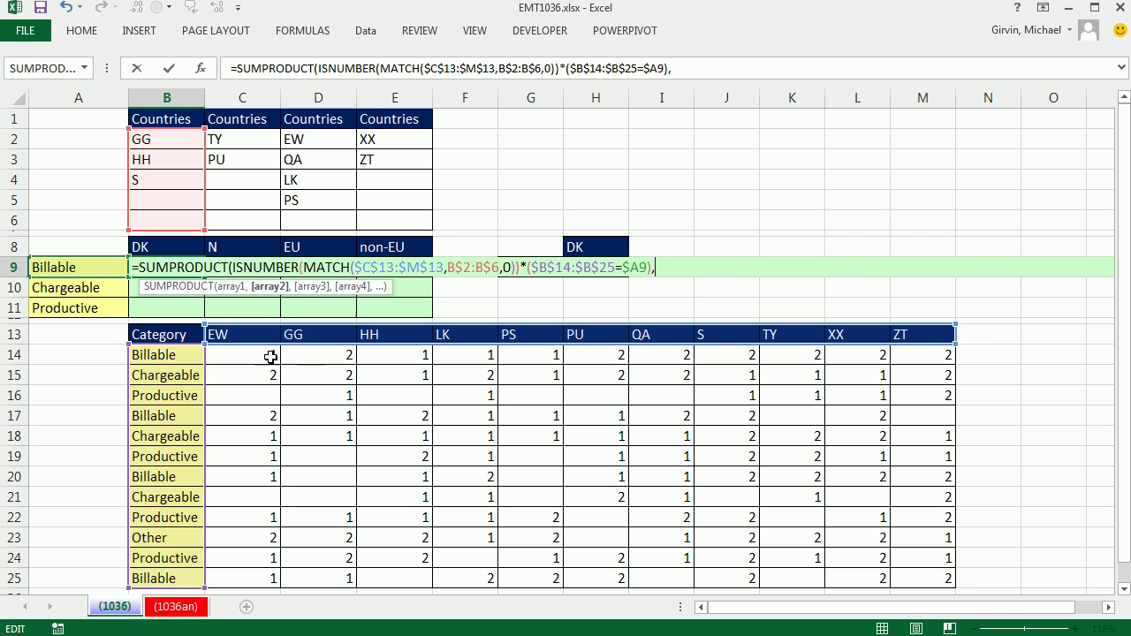
{"action": "left_click_drag", "start_coordinate": [242, 357], "coordinate": [918, 573]}
{"action": "key", "text": "F4"}
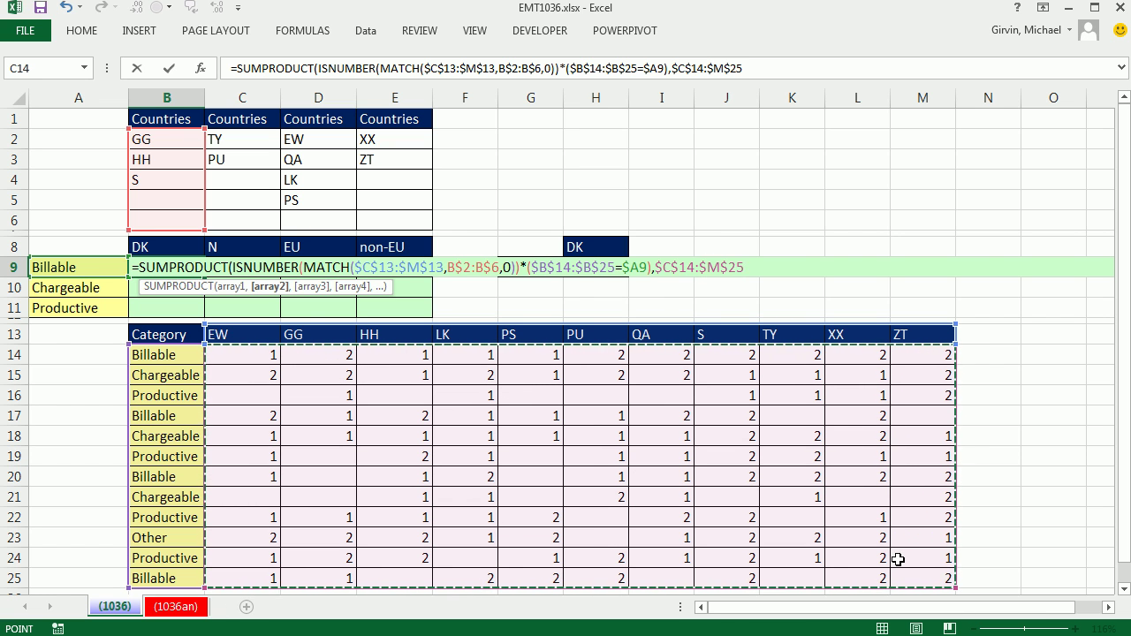
{"action": "type", "text": ")"}
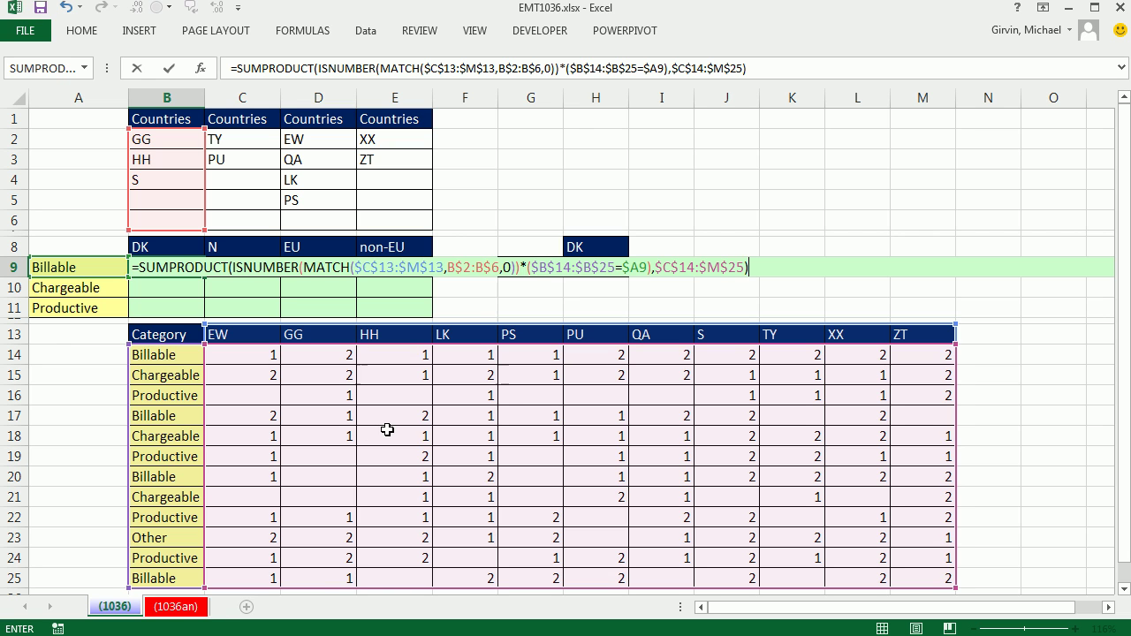
{"action": "key", "text": "ctrl+Return"}
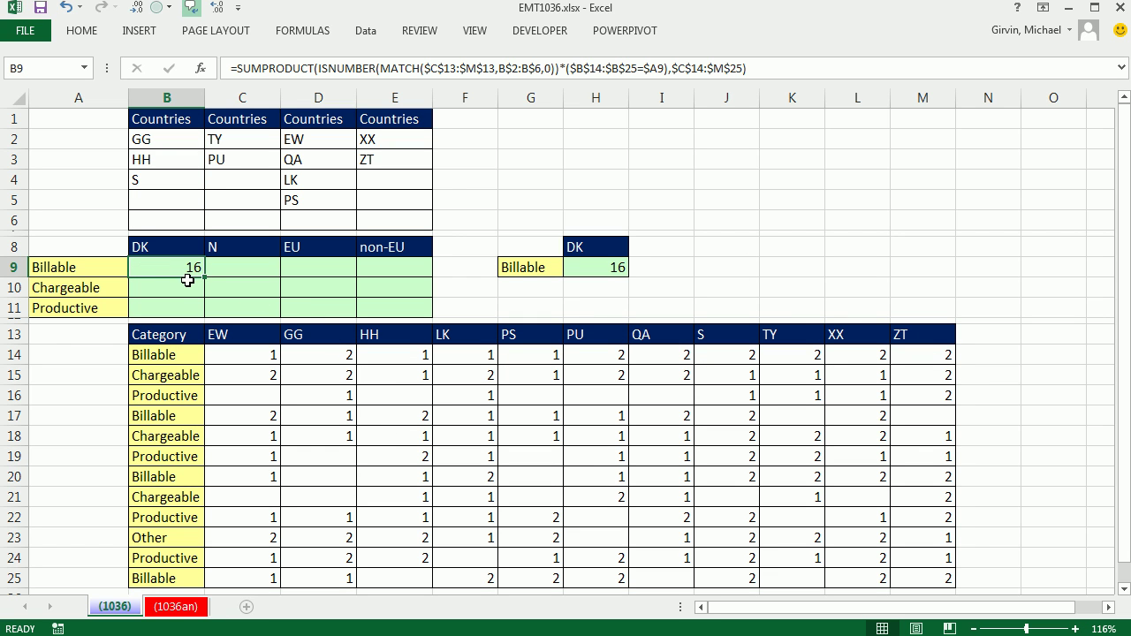
Step: Fill B9's SUMPRODUCT formula across B9:E11 and check E11's copied references
{"action": "left_click_drag", "start_coordinate": [204, 278], "coordinate": [420, 320]}
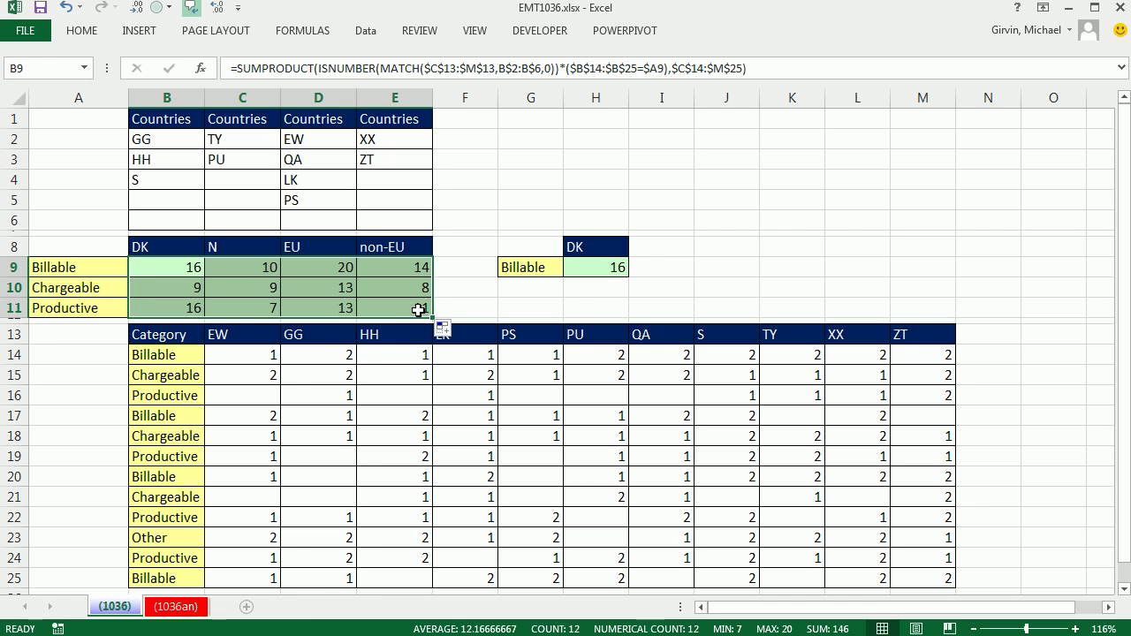
{"action": "left_click", "coordinate": [416, 309]}
{"action": "key", "text": "F2"}
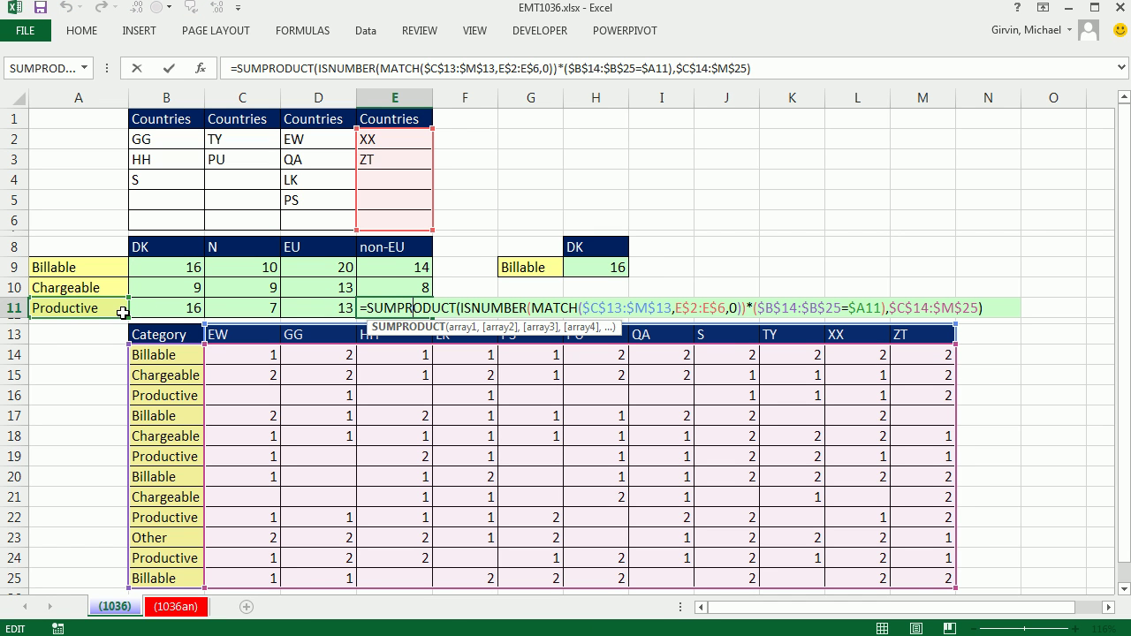